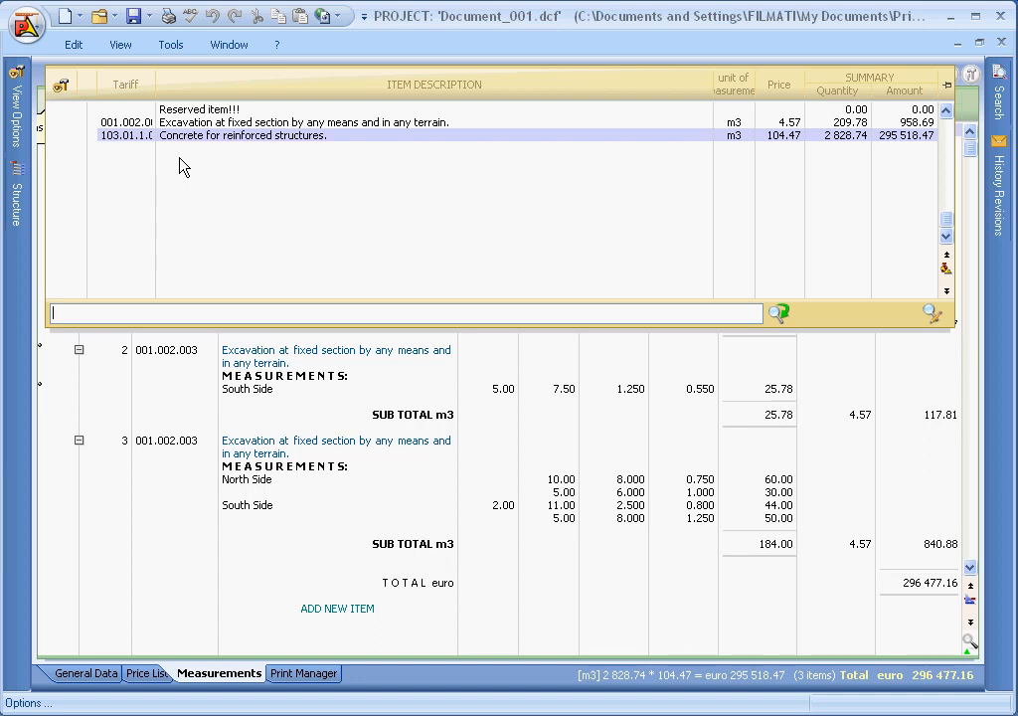
Group the price list by structure and expand the Excavation and Earthworks and Concrete and Masonry categories.
{"action": "left_click", "coordinate": [60, 85]}
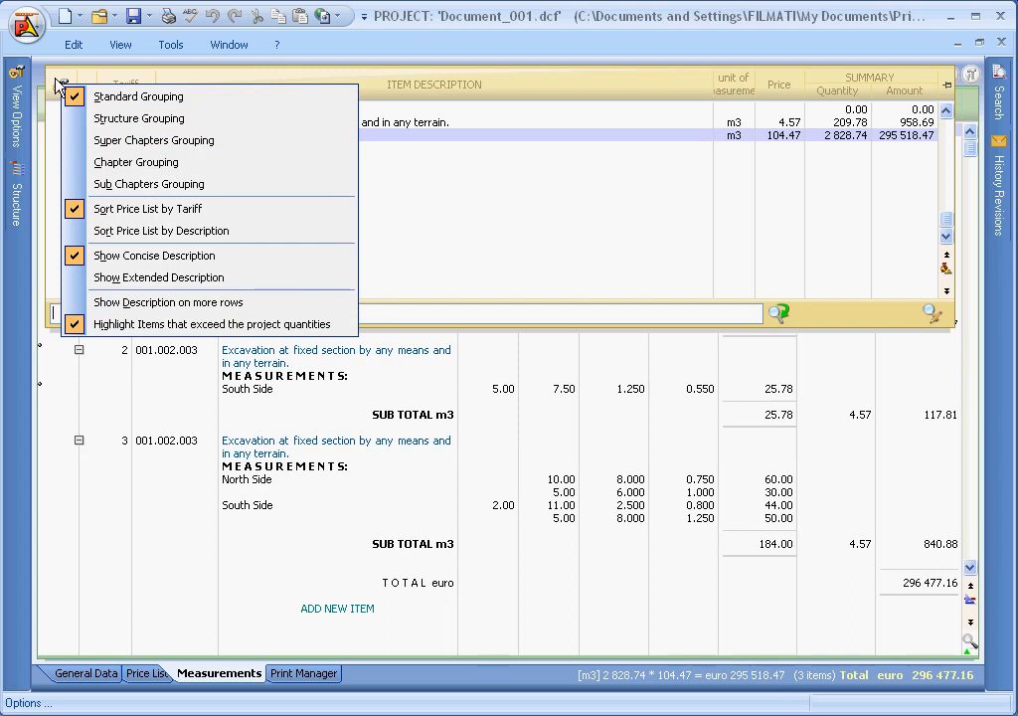
{"action": "left_click", "coordinate": [99, 119]}
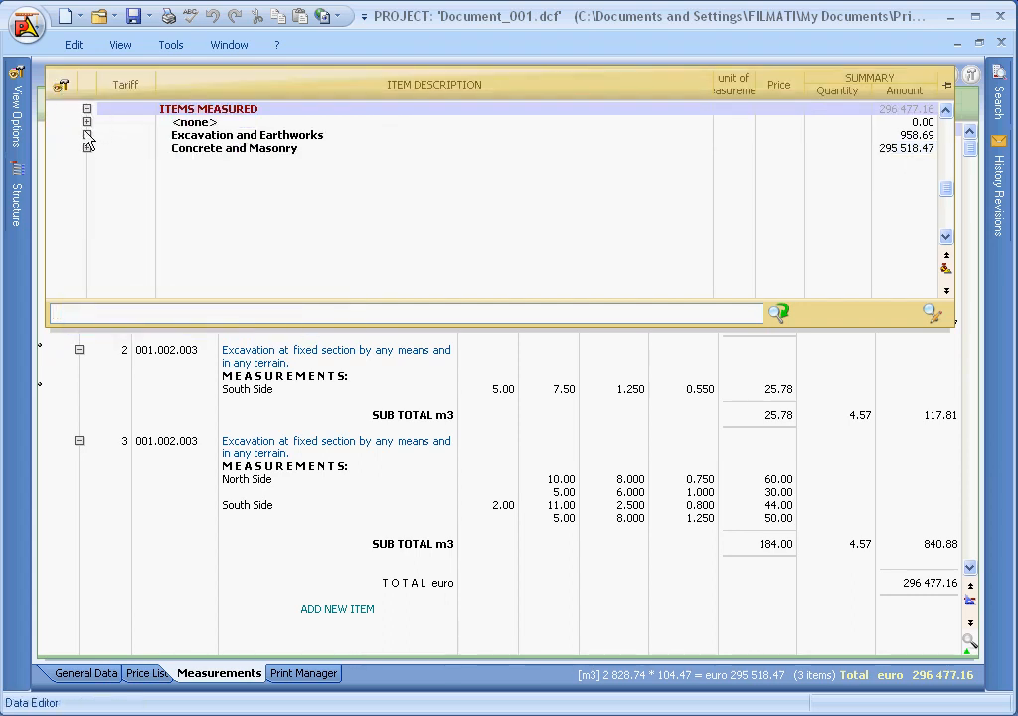
{"action": "left_click", "coordinate": [87, 135]}
{"action": "left_click", "coordinate": [87, 162]}
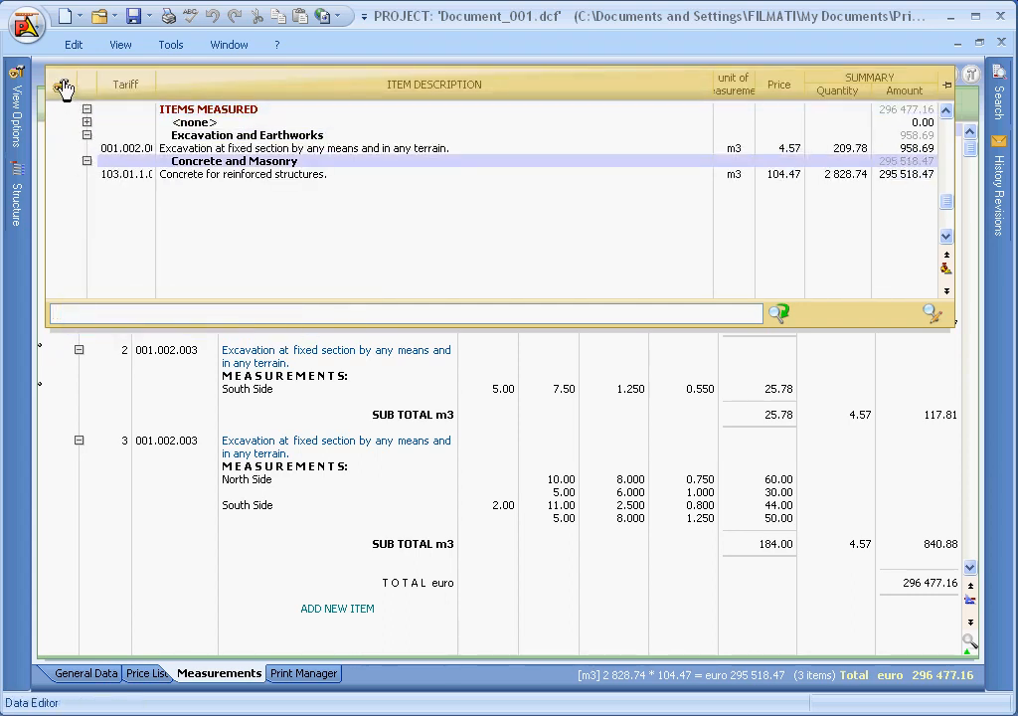
Group the price list by super chapters with both work categories expanded, and restore the standard grouping.
{"action": "left_click", "coordinate": [61, 85]}
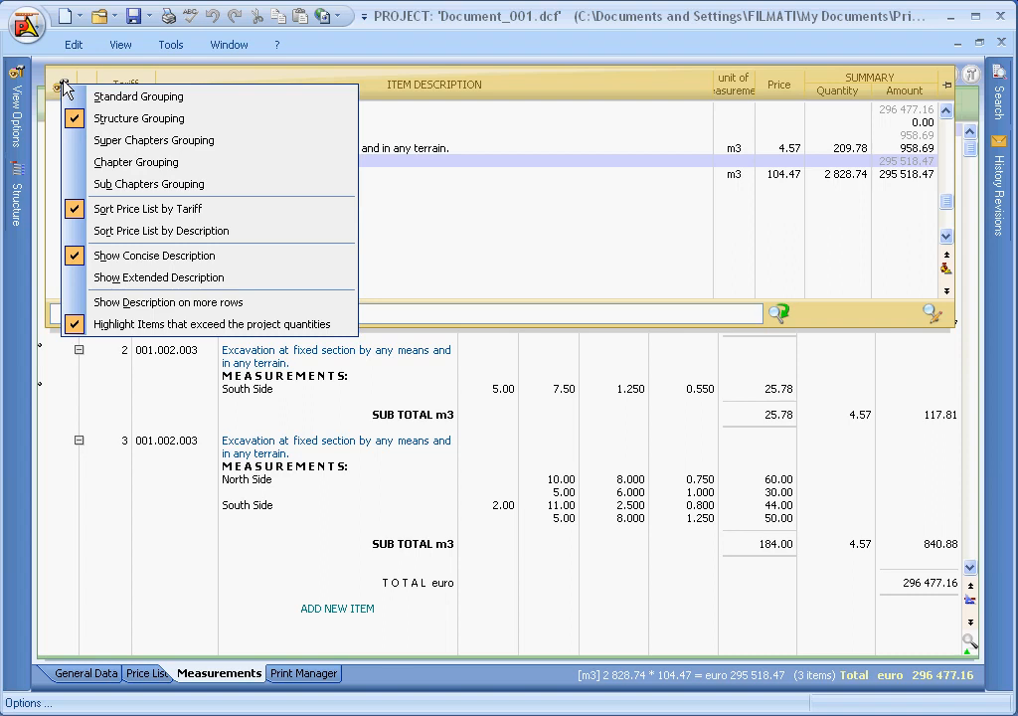
{"action": "left_click", "coordinate": [97, 140]}
{"action": "left_click", "coordinate": [87, 136]}
{"action": "left_click", "coordinate": [86, 122]}
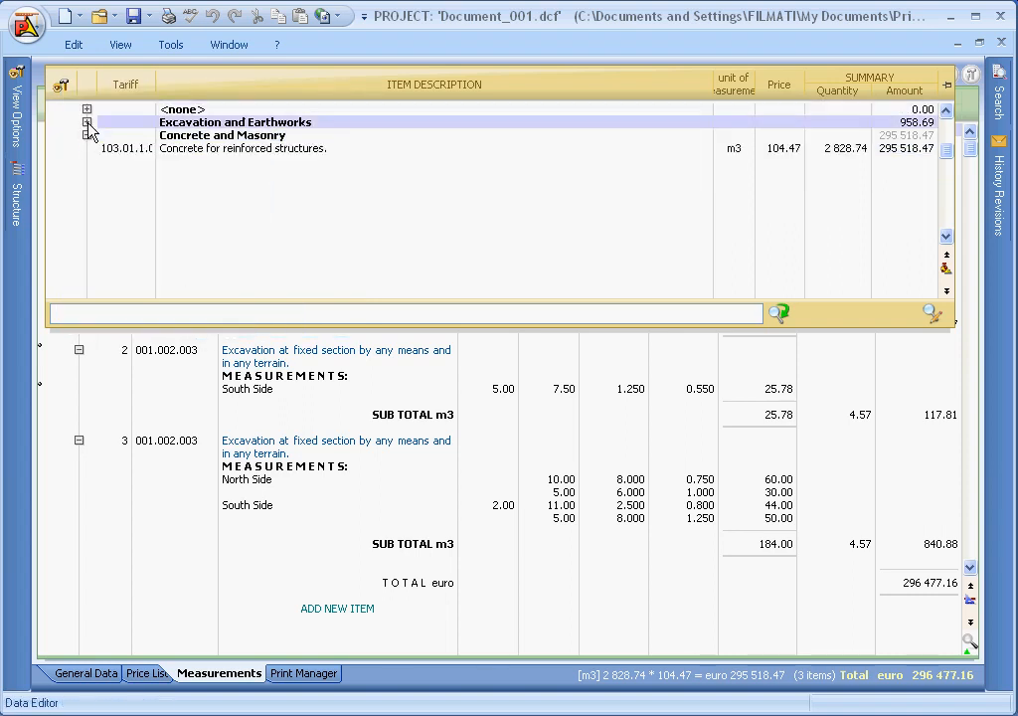
{"action": "left_click", "coordinate": [60, 87]}
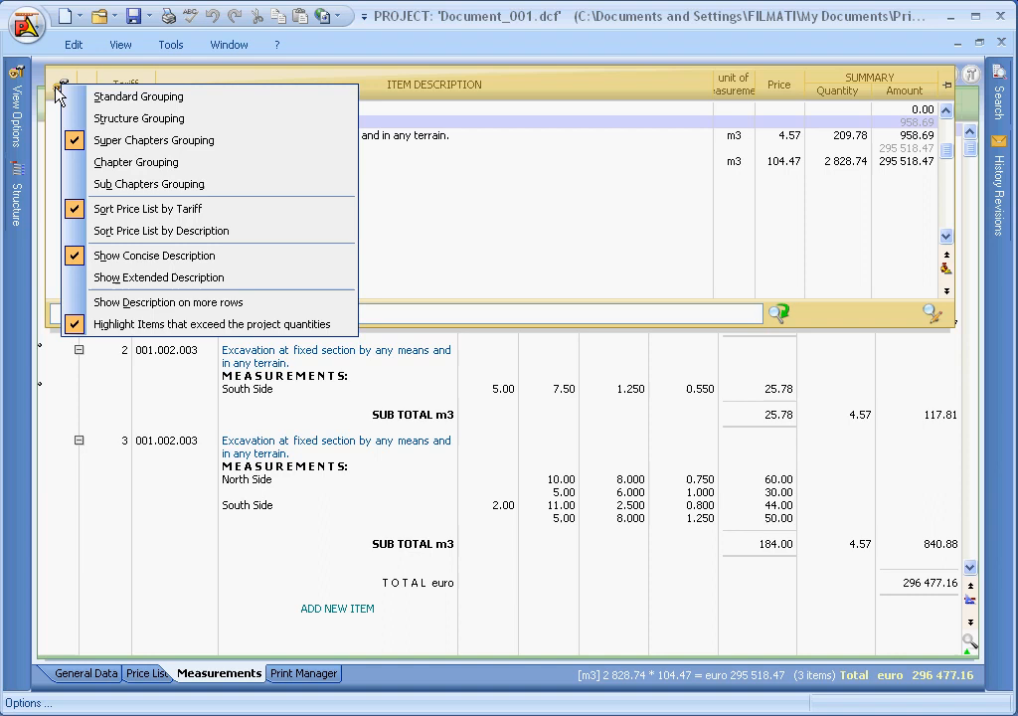
{"action": "left_click", "coordinate": [109, 97]}
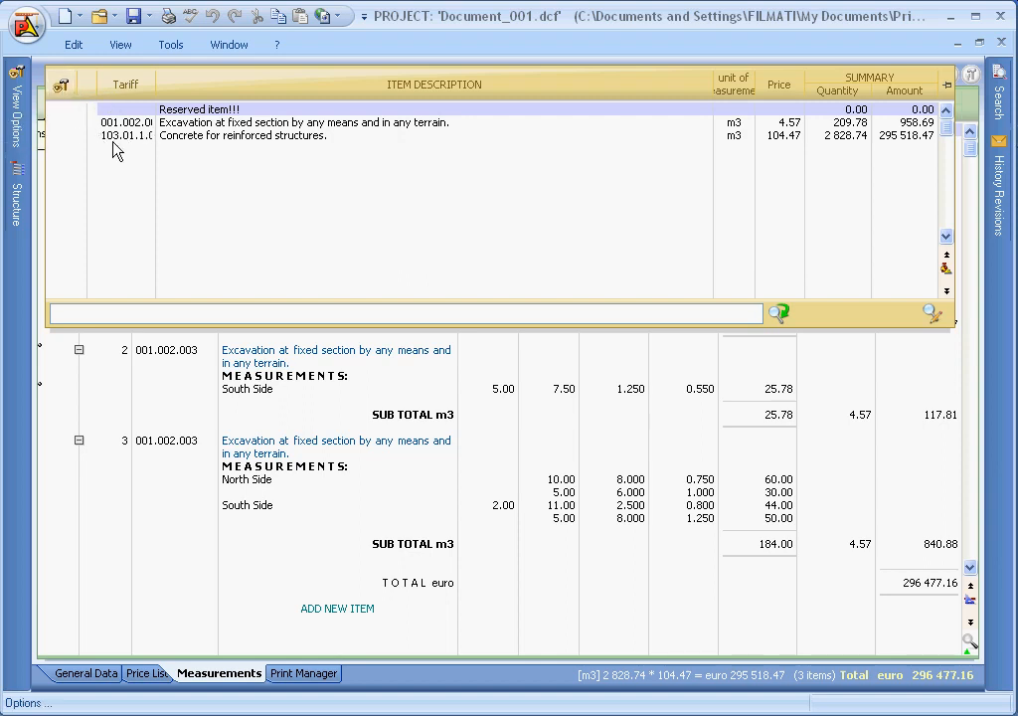
Sort the price list by description and return it to sorting by tariff.
{"action": "left_click", "coordinate": [61, 89]}
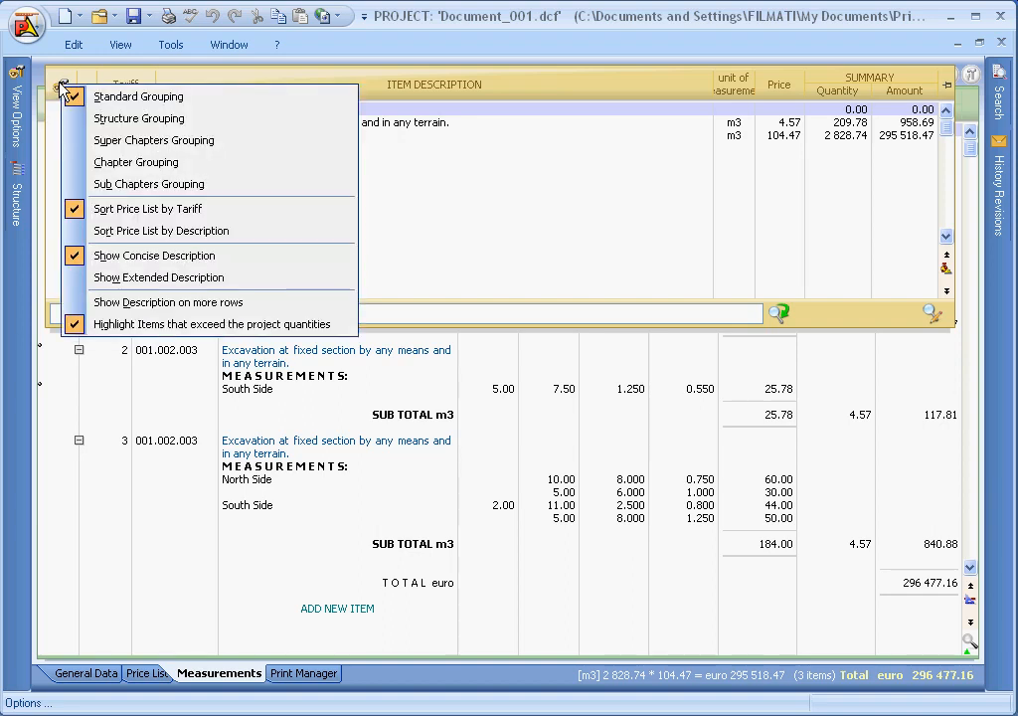
{"action": "left_click", "coordinate": [199, 233]}
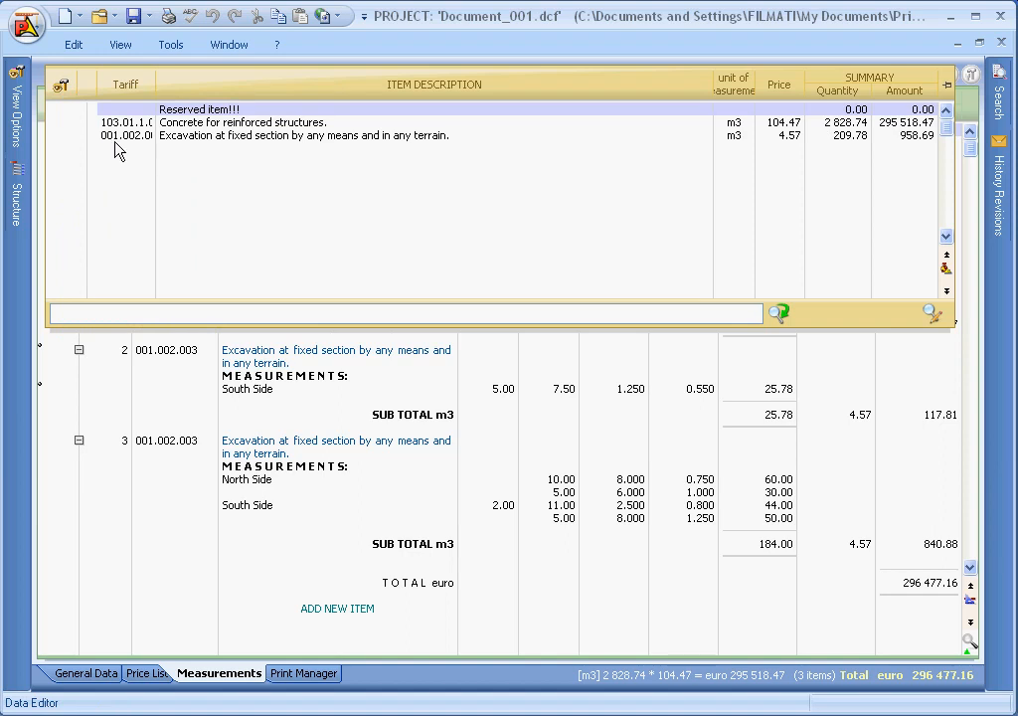
{"action": "left_click", "coordinate": [62, 87]}
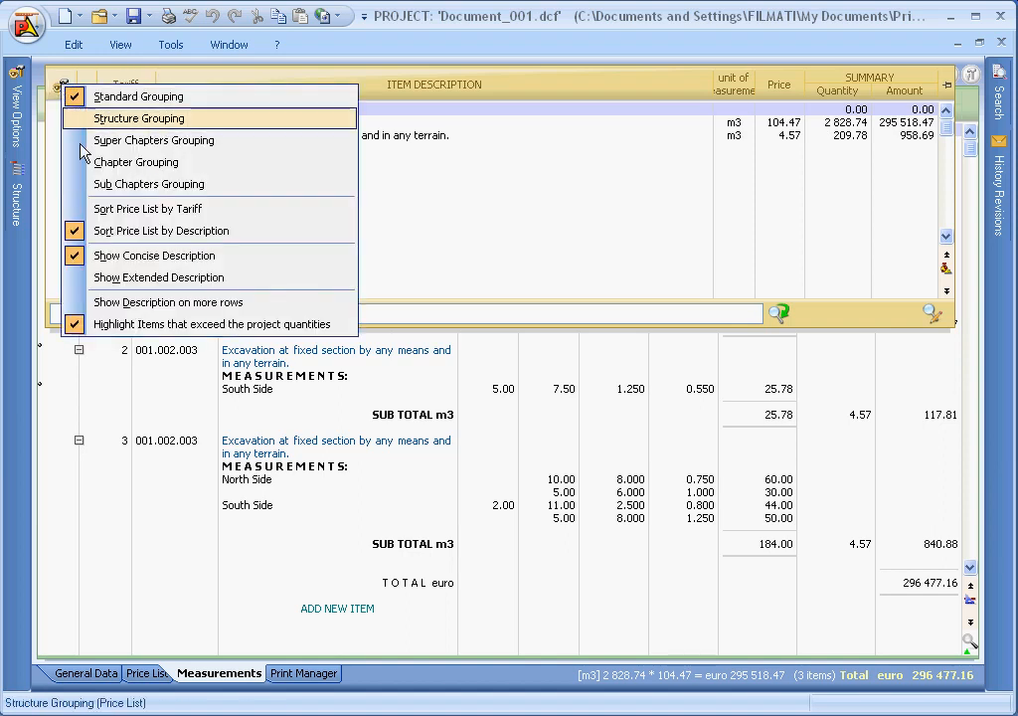
{"action": "left_click", "coordinate": [112, 209]}
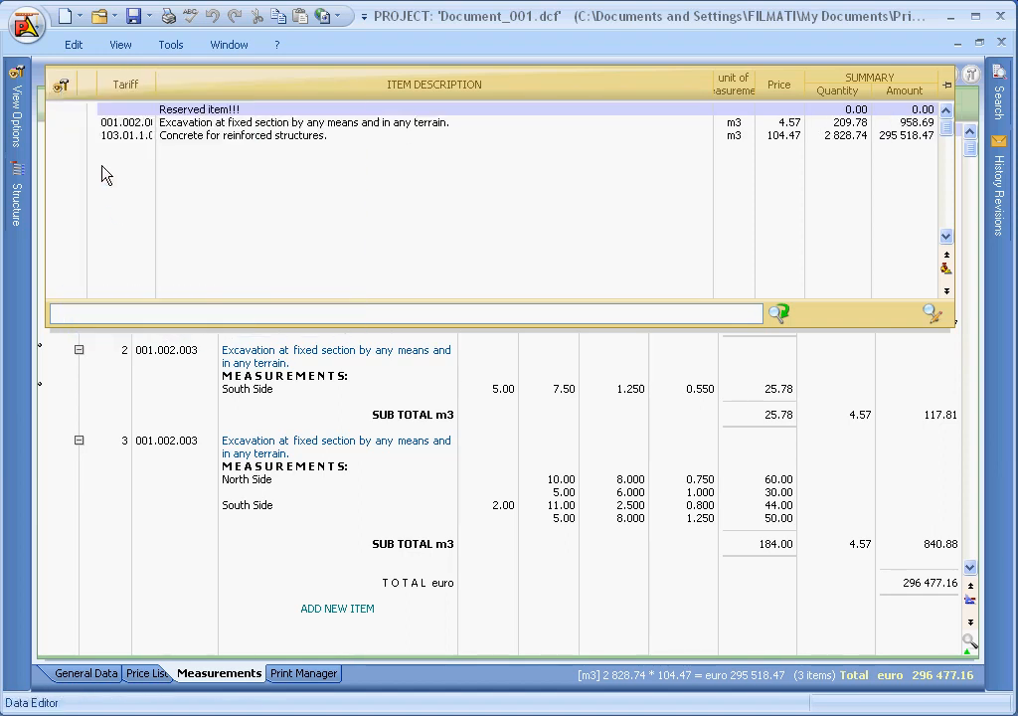
{"action": "left_click", "coordinate": [64, 87]}
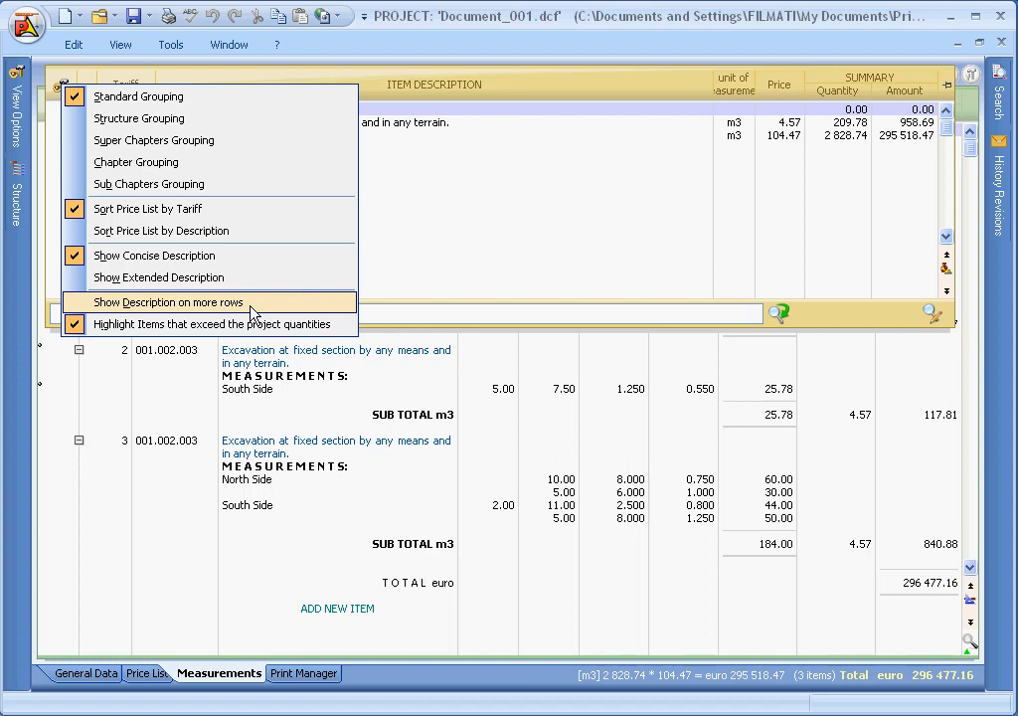
{"action": "left_click", "coordinate": [433, 137]}
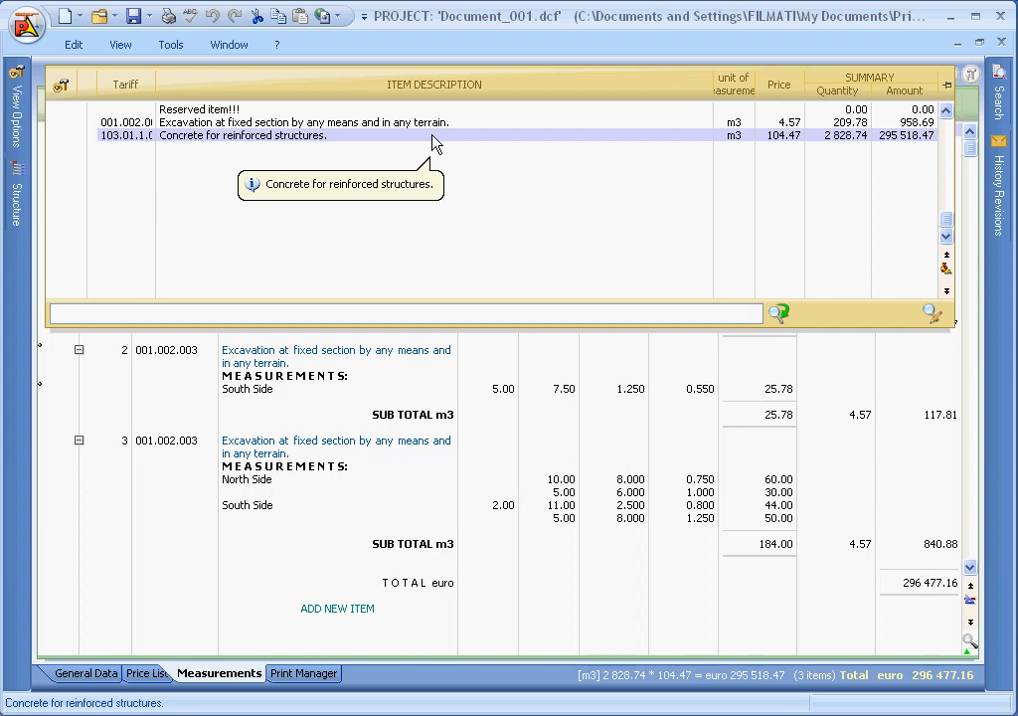
Search the price list descriptions for "structu".
{"action": "left_click", "coordinate": [384, 313]}
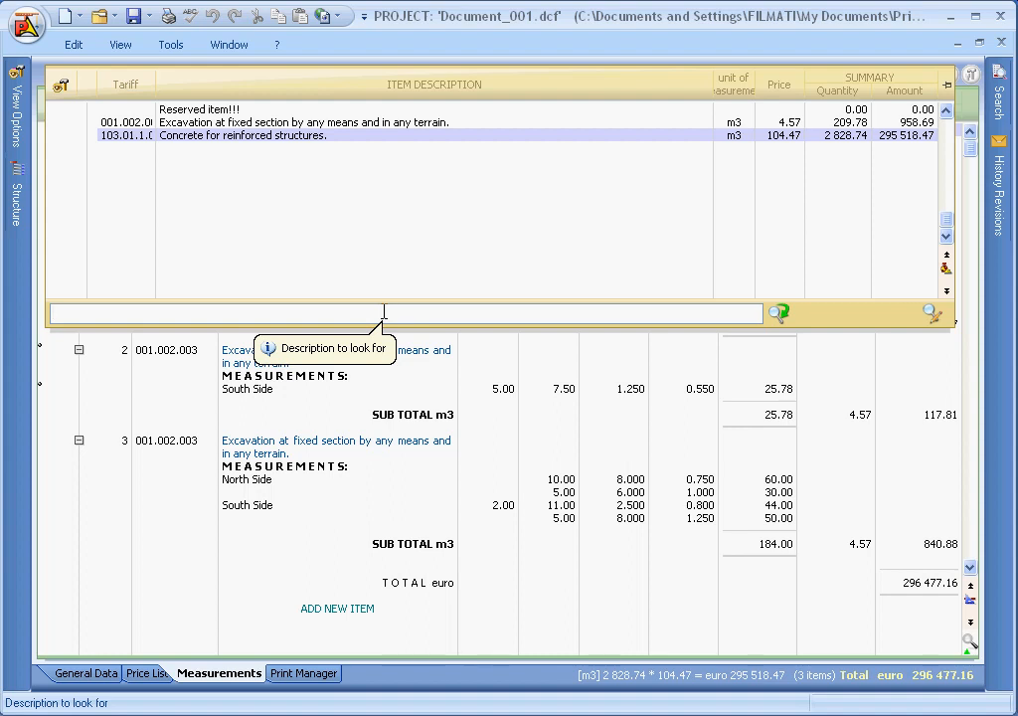
{"action": "type", "text": "structu"}
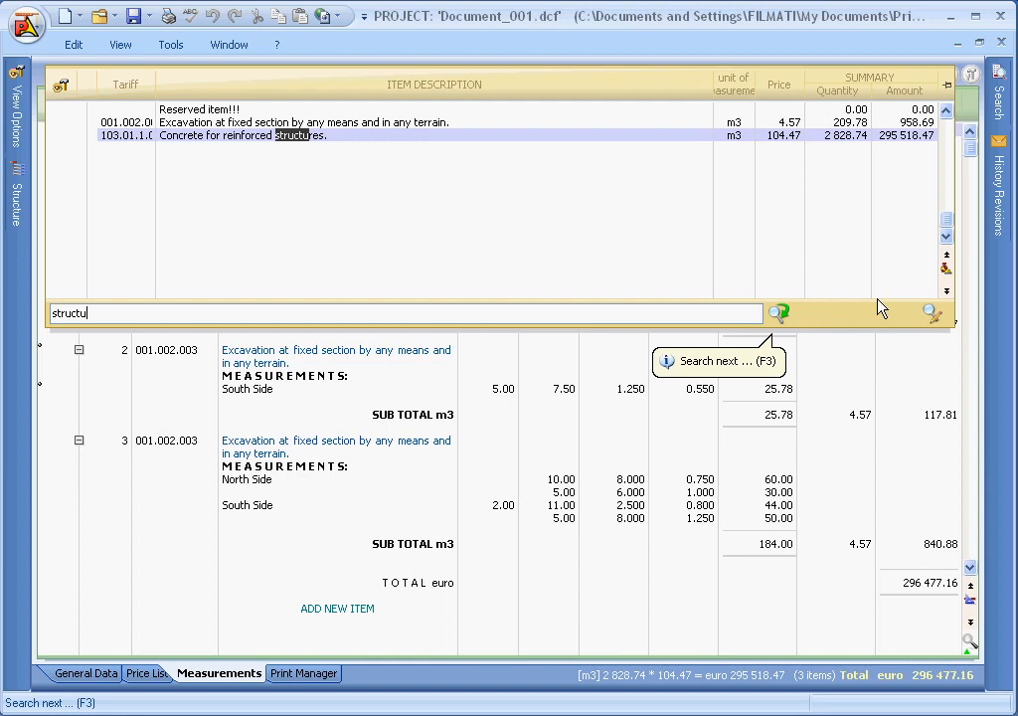
Review the advanced search's tariff and description match options, try the price criterion "greater than", and cancel the search.
{"action": "left_click", "coordinate": [930, 314]}
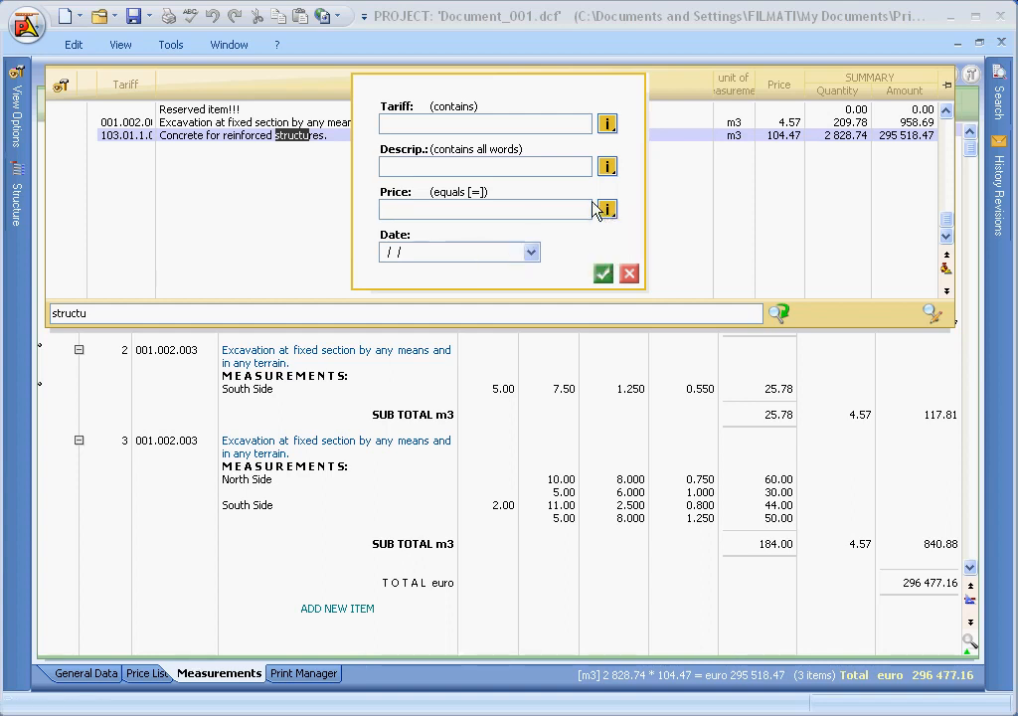
{"action": "left_click", "coordinate": [608, 122]}
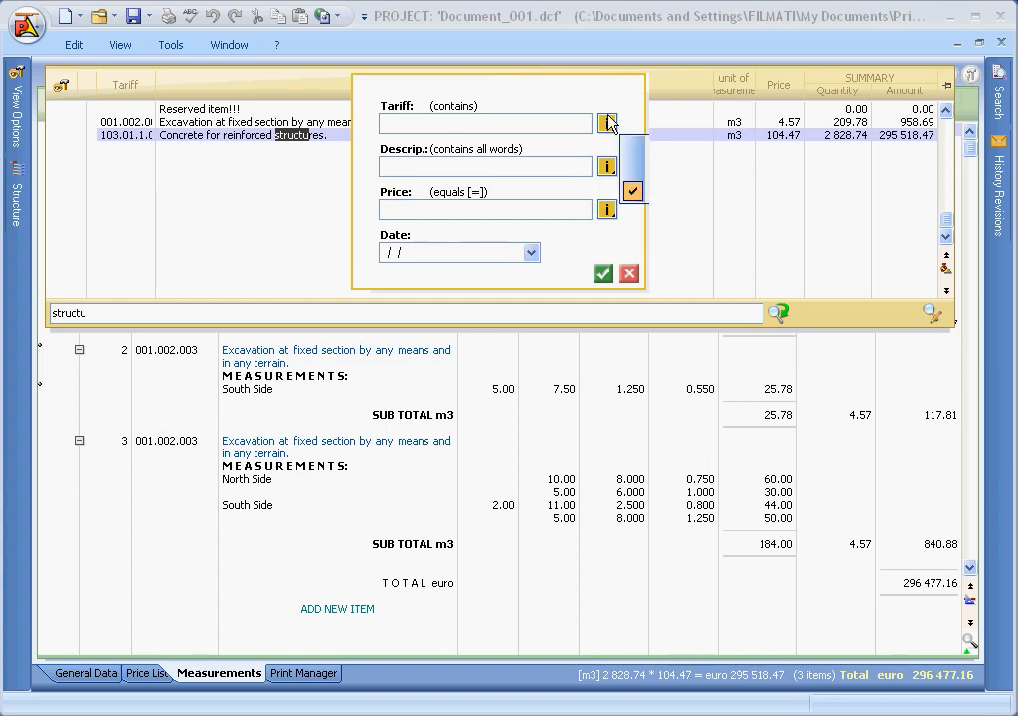
{"action": "left_click", "coordinate": [609, 166]}
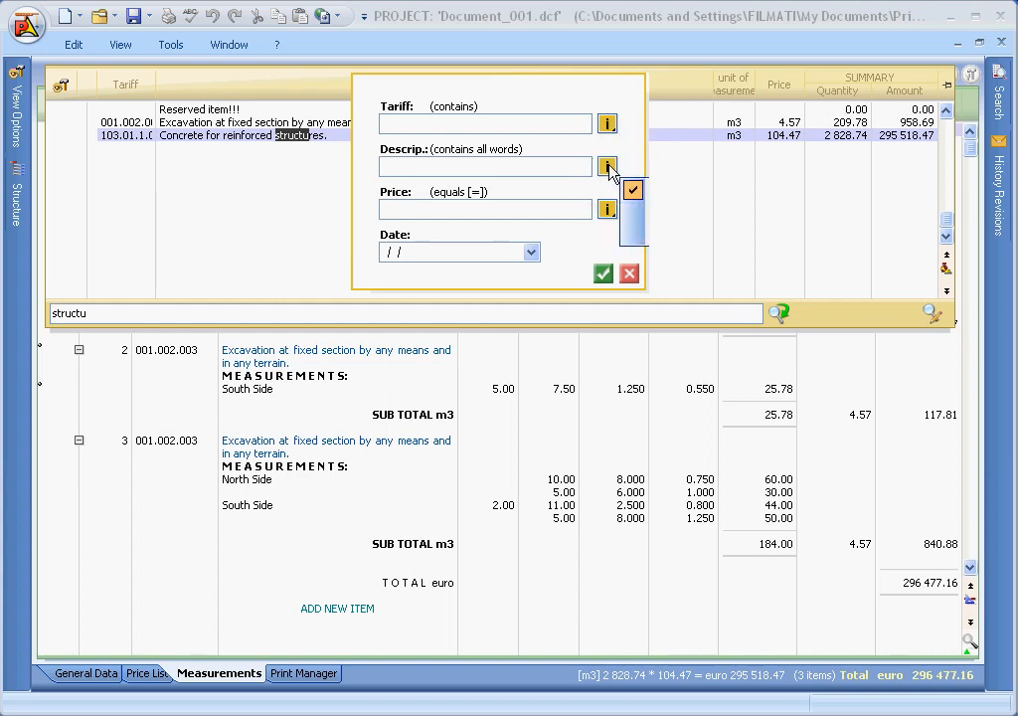
{"action": "left_click", "coordinate": [606, 210]}
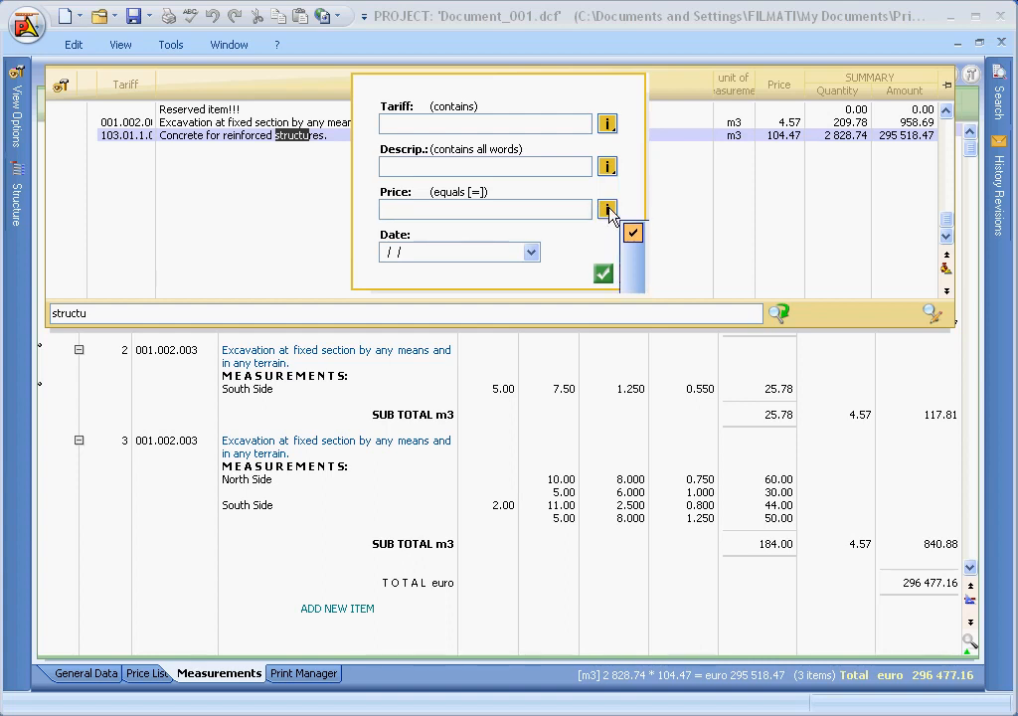
{"action": "left_click", "coordinate": [635, 254]}
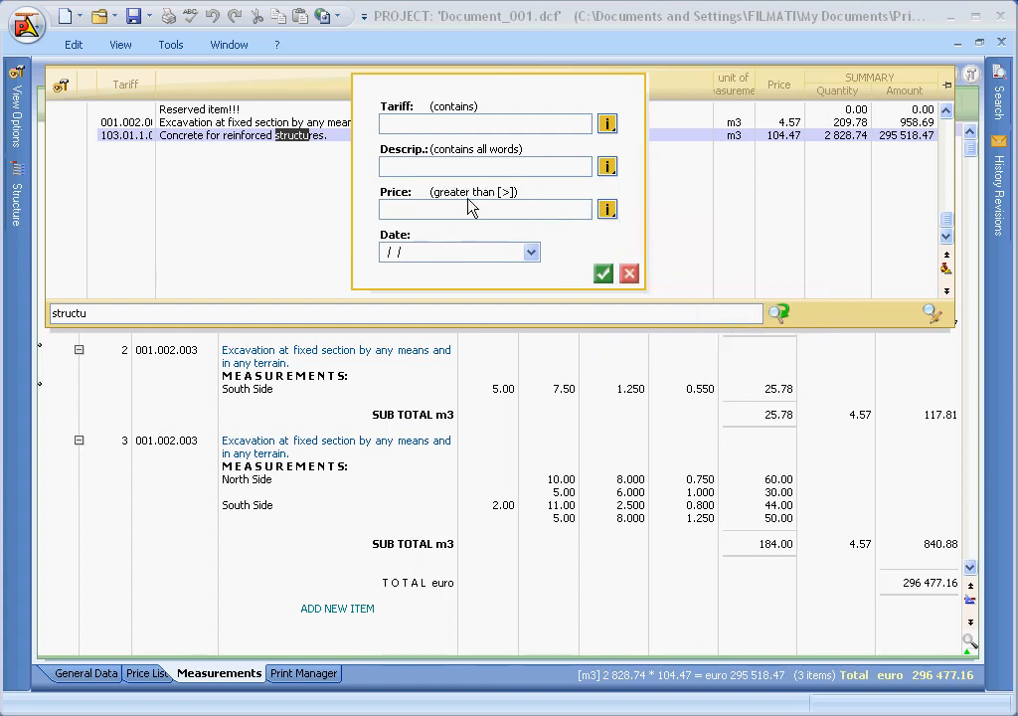
{"action": "left_click", "coordinate": [627, 276]}
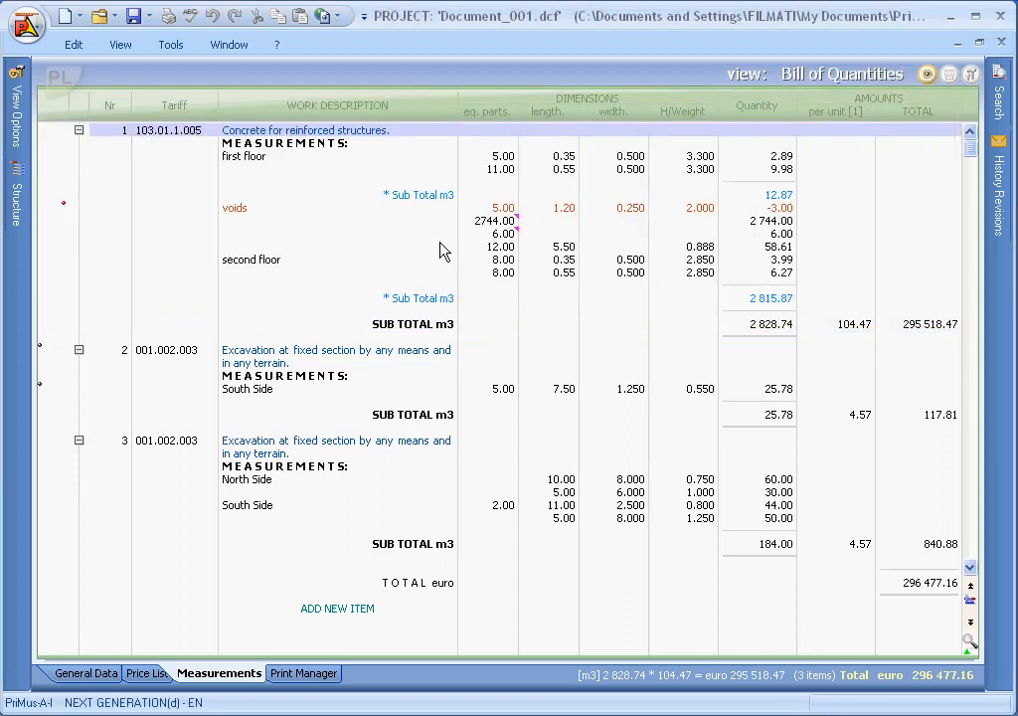
Insert the price list item "Concrete for reinforced structures" as a new measurement item at the end of the bill of quantities.
{"action": "left_click", "coordinate": [60, 80]}
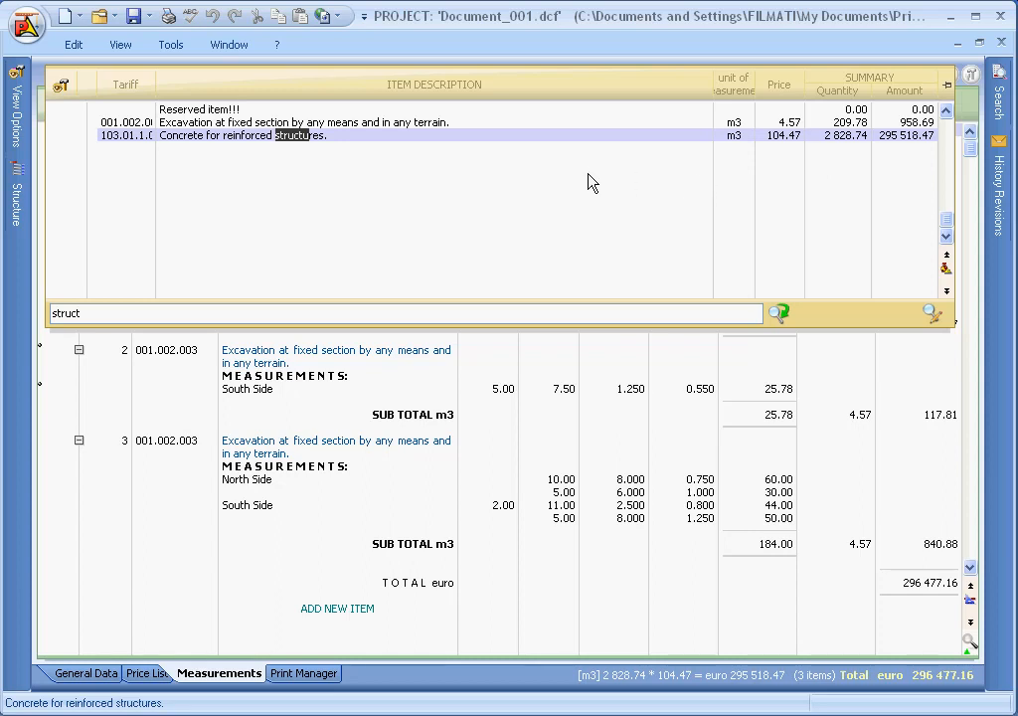
{"action": "mouse_move", "coordinate": [285, 141]}
{"action": "left_mouse_down"}
{"action": "mouse_move", "coordinate": [272, 200]}
{"action": "mouse_move", "coordinate": [268, 132]}
{"action": "mouse_move", "coordinate": [265, 239]}
{"action": "left_mouse_up"}
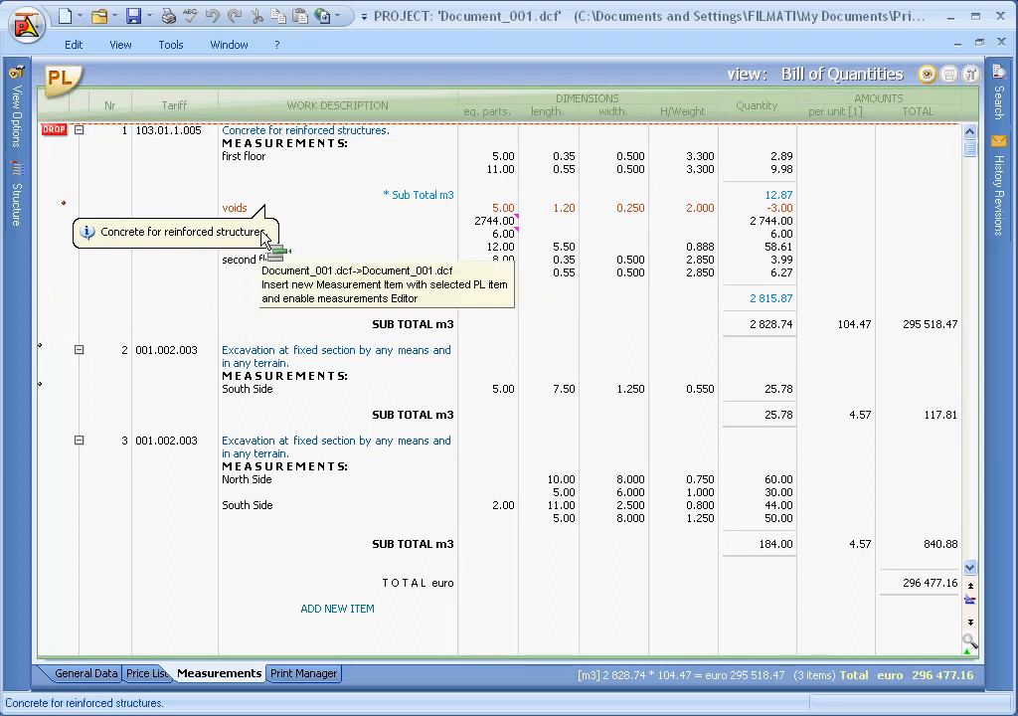
{"action": "left_click_drag", "start_coordinate": [265, 238], "coordinate": [309, 603]}
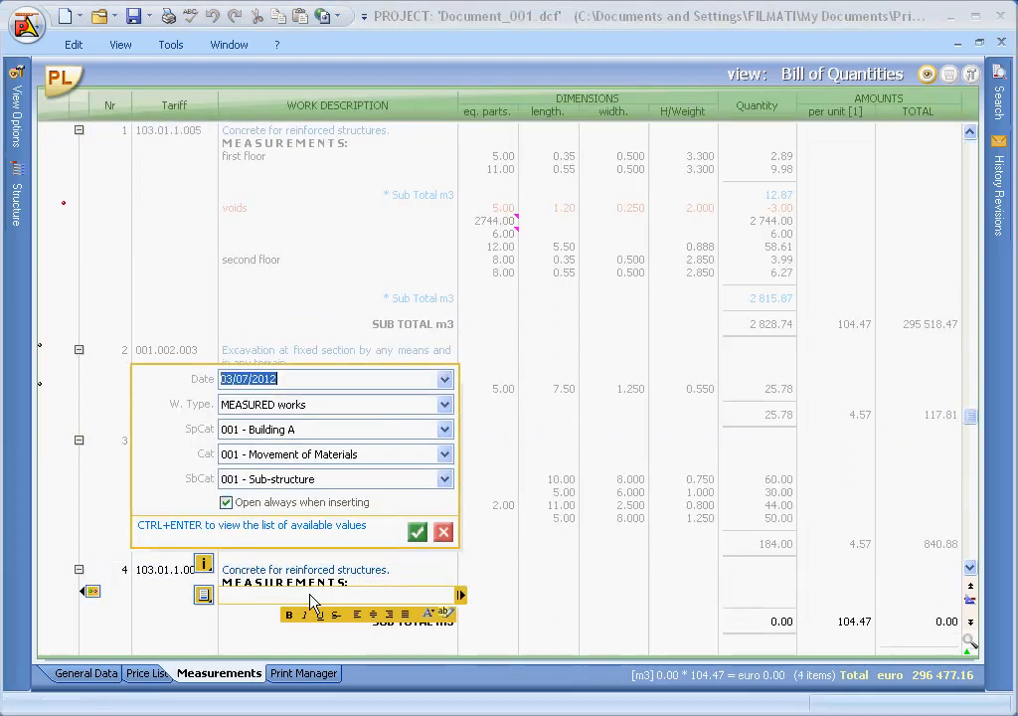
Assign the new concrete item to the super category 002 - Building B and accept its details.
{"action": "left_click", "coordinate": [325, 430]}
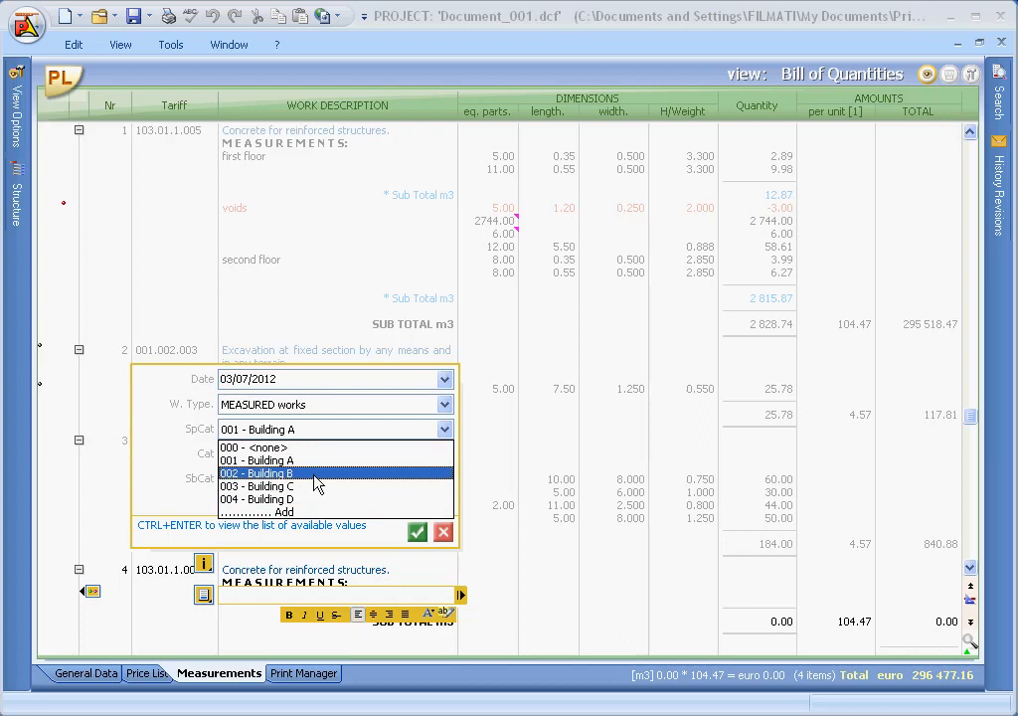
{"action": "left_click", "coordinate": [316, 476]}
{"action": "left_click", "coordinate": [418, 532]}
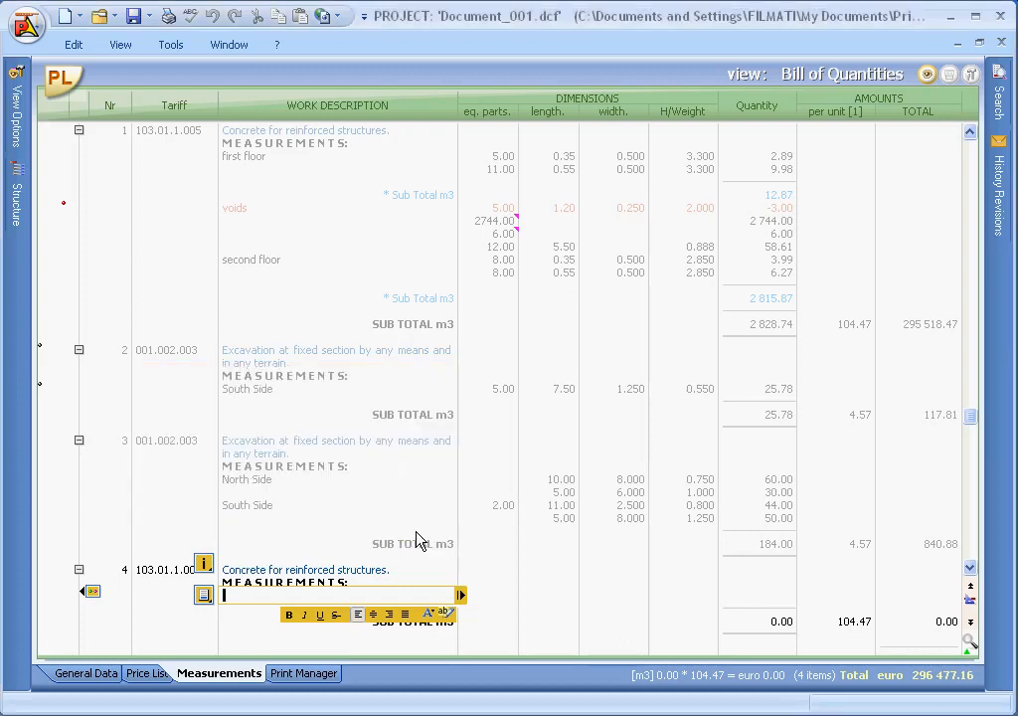
Enter a measurement row for the new concrete item with length 10, width 5 and height 0.75.
{"action": "key", "text": "Return"}
{"action": "key", "text": "Return"}
{"action": "type", "text": "10"}
{"action": "key", "text": "Return"}
{"action": "type", "text": "5"}
{"action": "key", "text": "Return"}
{"action": "type", "text": "0.75"}
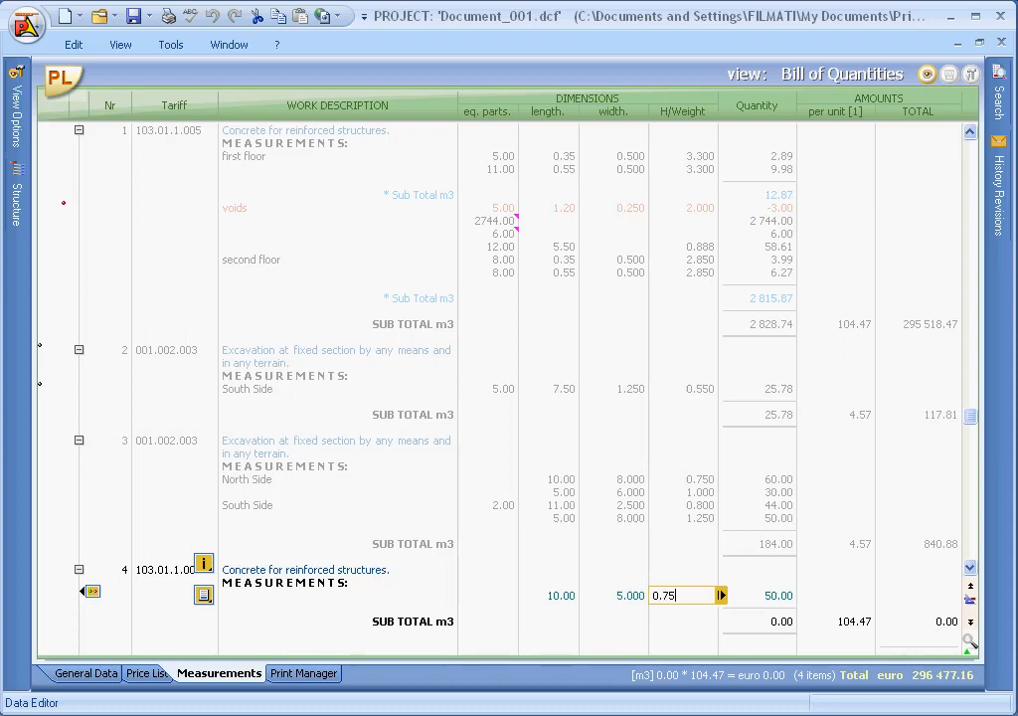
{"action": "key", "text": "Return"}
{"action": "key", "text": "Escape"}
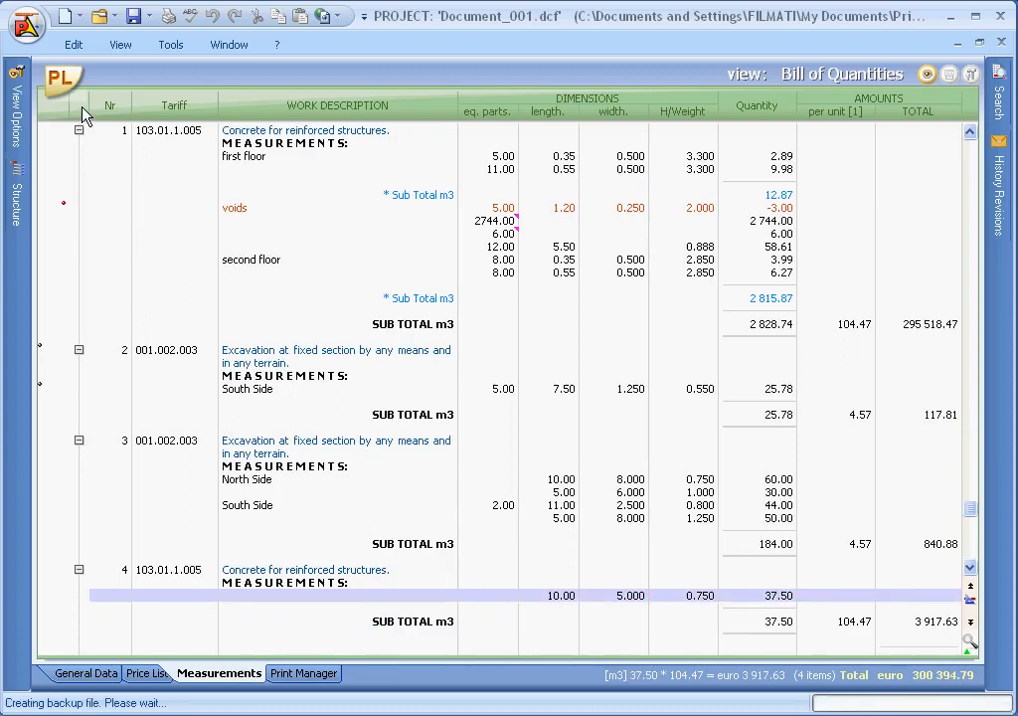
Pin the price list open above the measurements and reduce its height to enlarge the measurement area.
{"action": "left_click", "coordinate": [64, 83]}
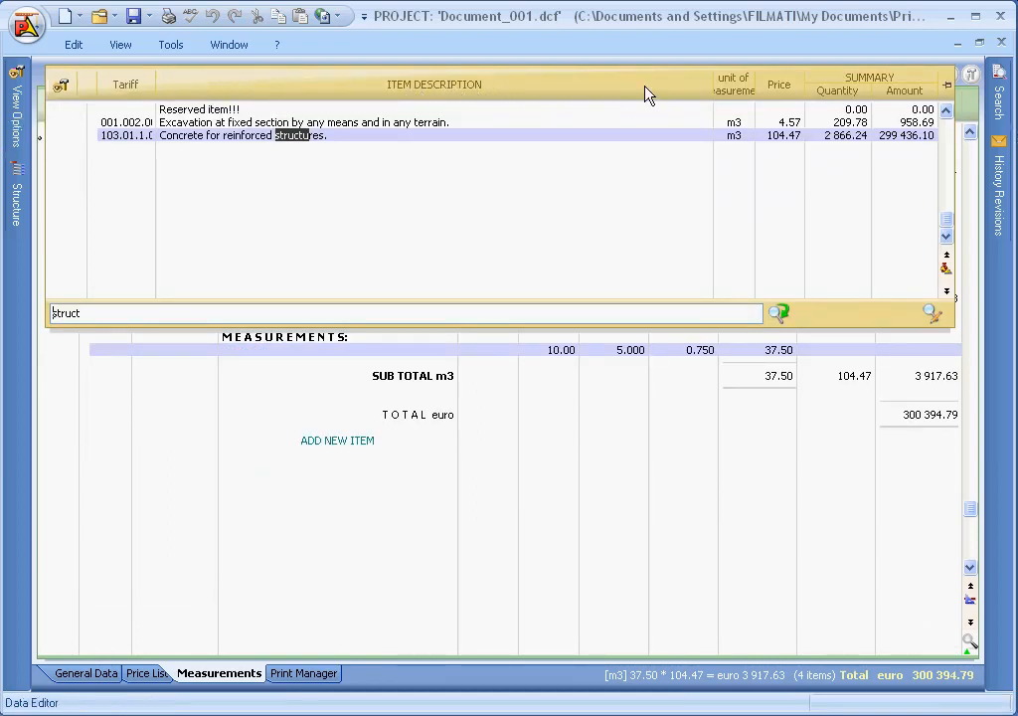
{"action": "left_click", "coordinate": [946, 86]}
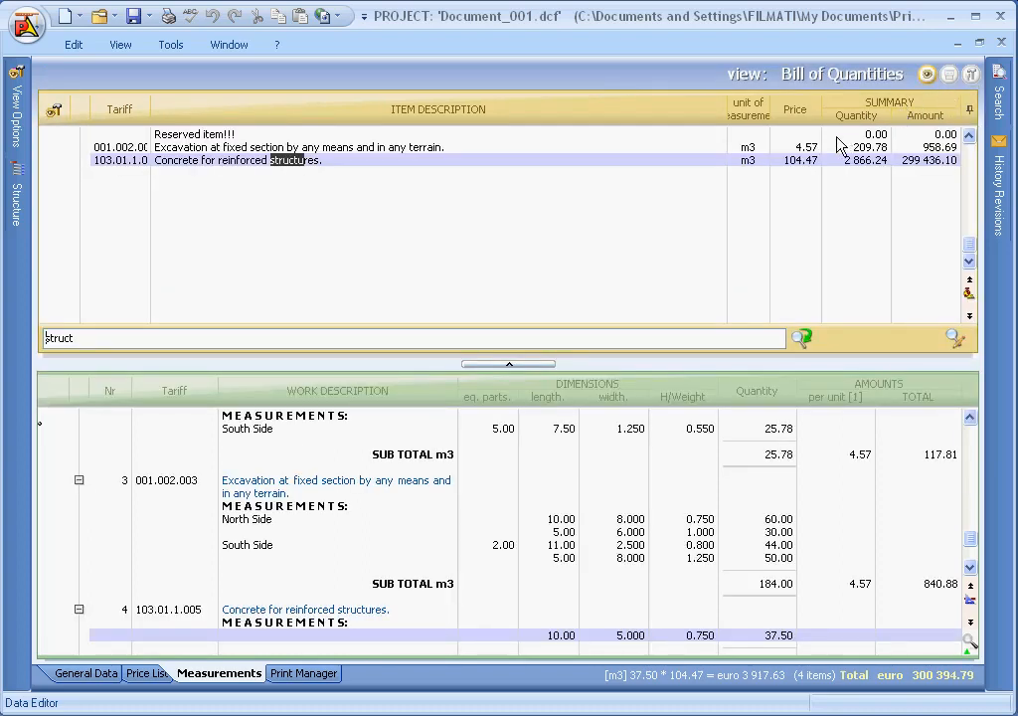
{"action": "left_click_drag", "start_coordinate": [590, 364], "coordinate": [592, 285]}
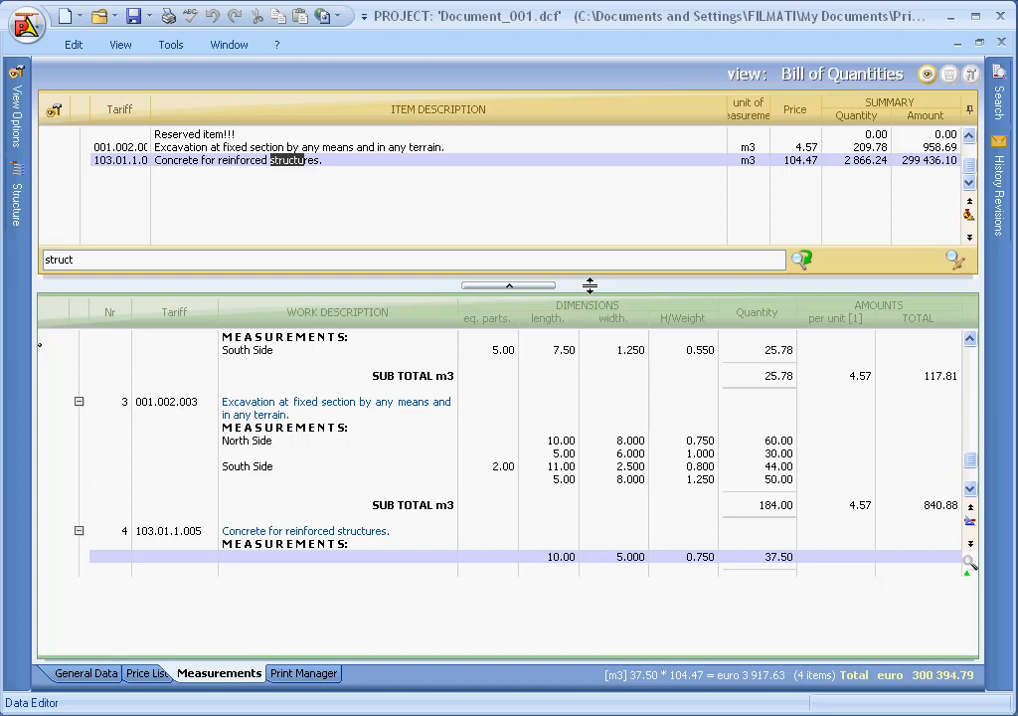
Insert the fixed section excavation item at the end of the measurements and assign it to super category 003 - Building C.
{"action": "left_click", "coordinate": [262, 148]}
{"action": "mouse_move", "coordinate": [263, 151]}
{"action": "left_mouse_down"}
{"action": "mouse_move", "coordinate": [228, 408]}
{"action": "mouse_move", "coordinate": [295, 584]}
{"action": "mouse_move", "coordinate": [337, 615]}
{"action": "mouse_move", "coordinate": [335, 607]}
{"action": "left_mouse_up"}
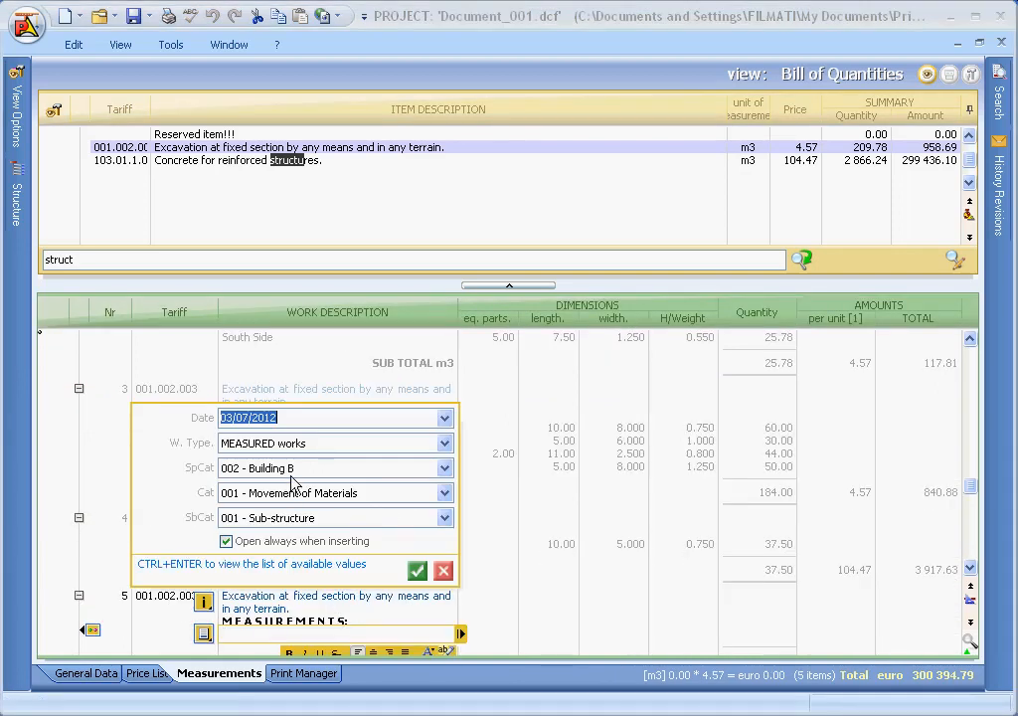
{"action": "left_click", "coordinate": [292, 468]}
{"action": "left_click", "coordinate": [292, 526]}
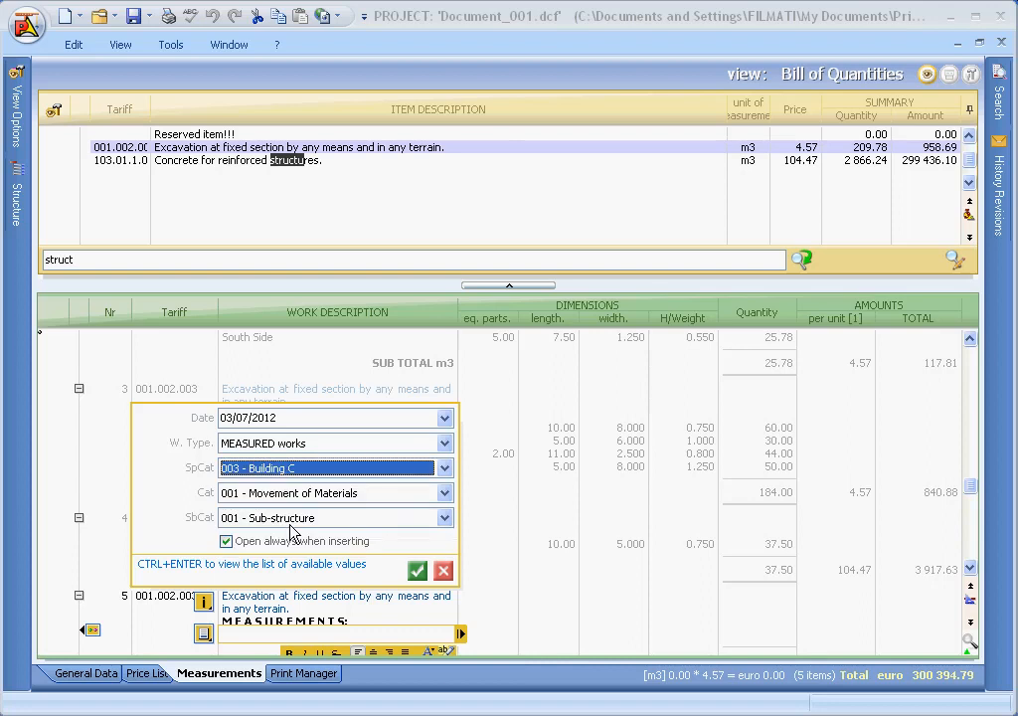
{"action": "left_click", "coordinate": [417, 571]}
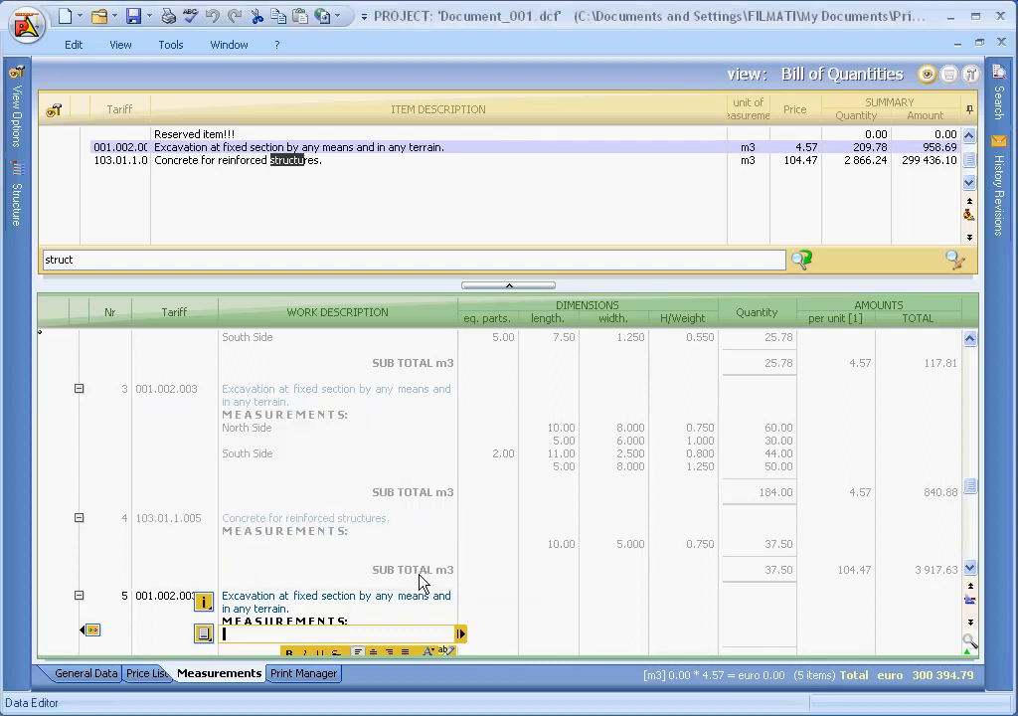
Enter a measurement row for the new excavation item with length 15, width 7.5 and height 1.25.
{"action": "key", "text": "Tab"}
{"action": "key", "text": "Tab"}
{"action": "type", "text": "15"}
{"action": "key", "text": "Tab"}
{"action": "type", "text": "7."}
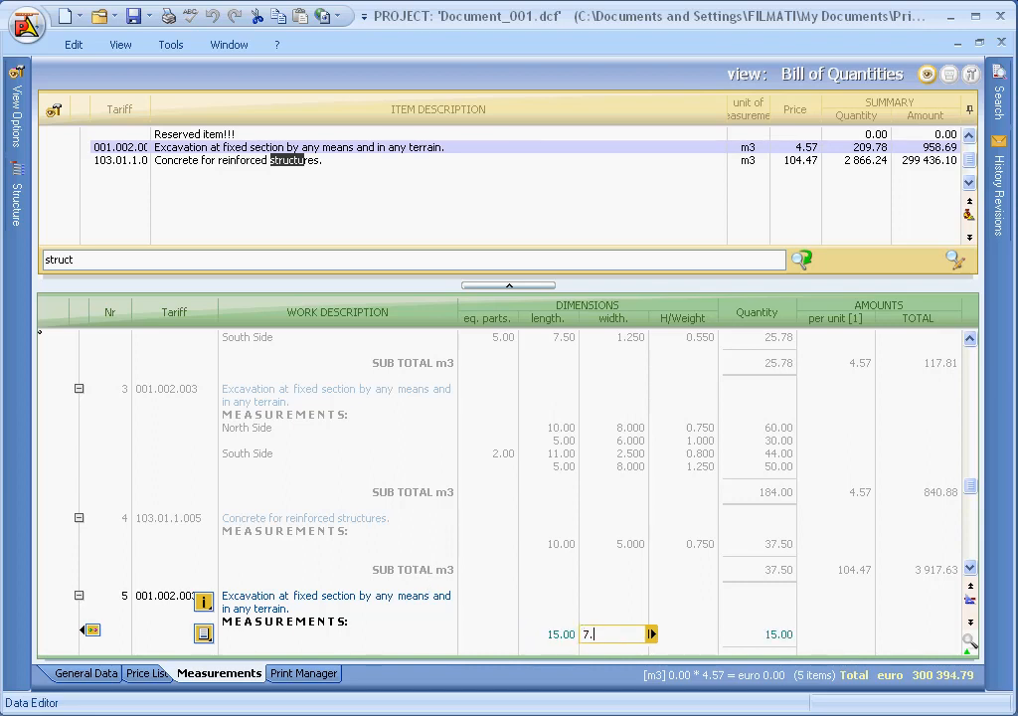
{"action": "type", "text": "5"}
{"action": "key", "text": "Tab"}
{"action": "type", "text": "1.25"}
{"action": "key", "text": "Return"}
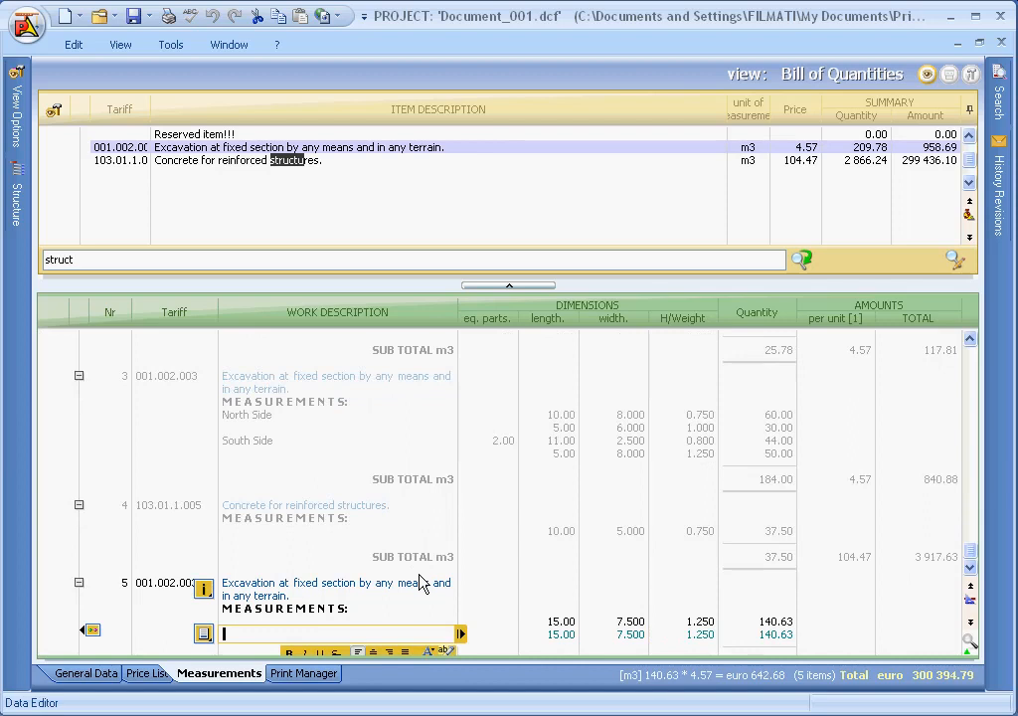
{"action": "key", "text": "Escape"}
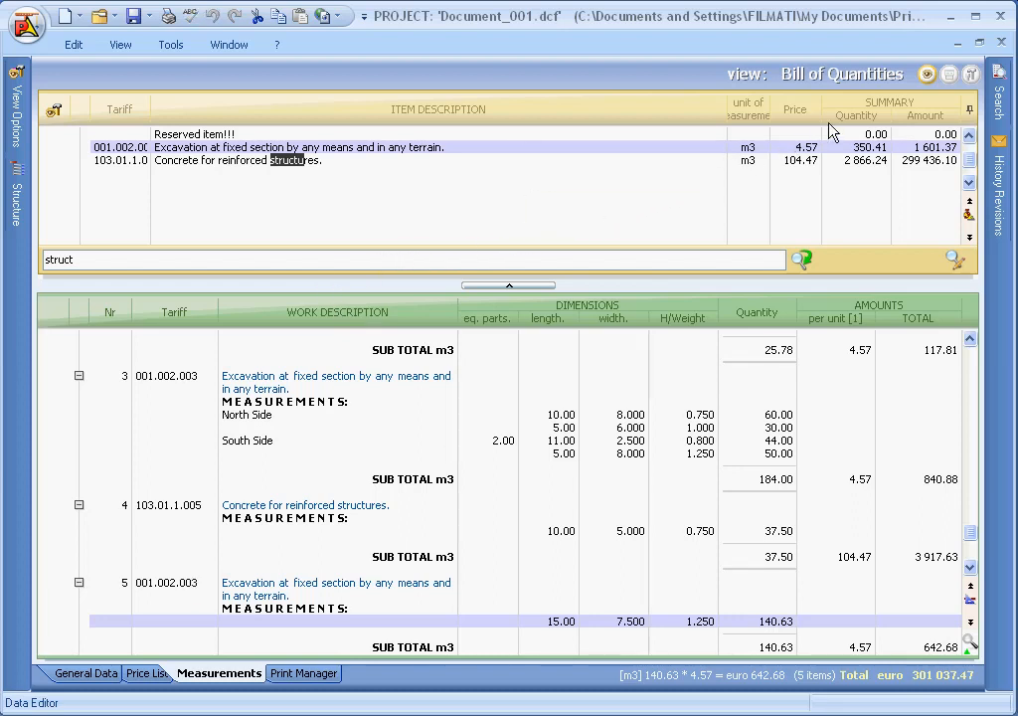
Unpin the price list from the measurements view and reopen it as a floating list.
{"action": "left_click", "coordinate": [970, 115]}
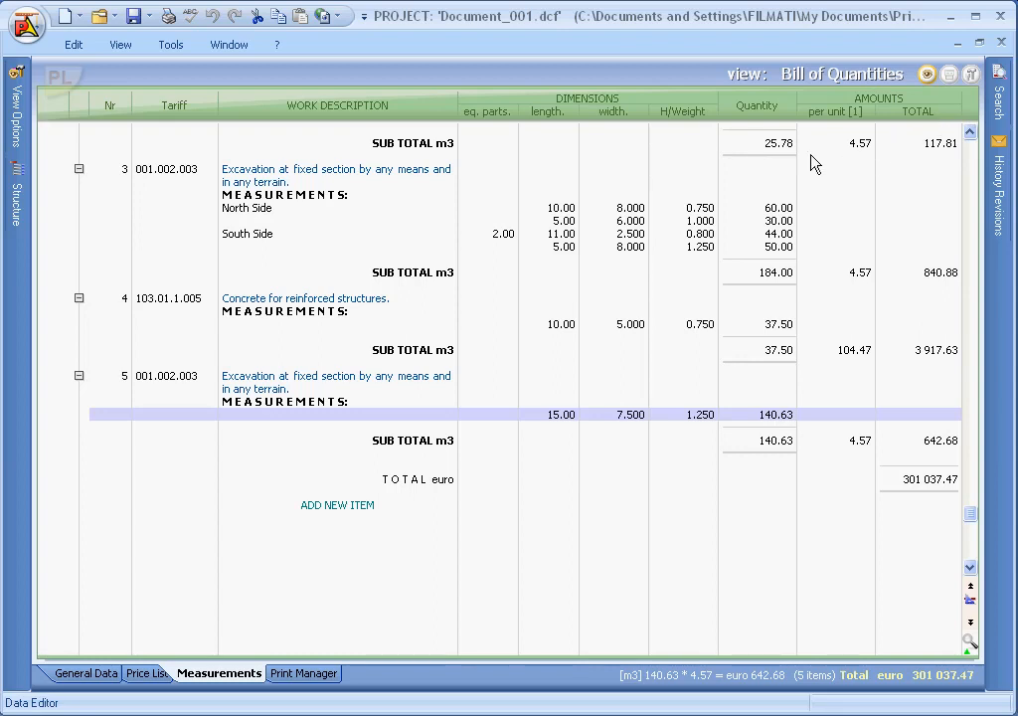
{"action": "left_click", "coordinate": [62, 83]}
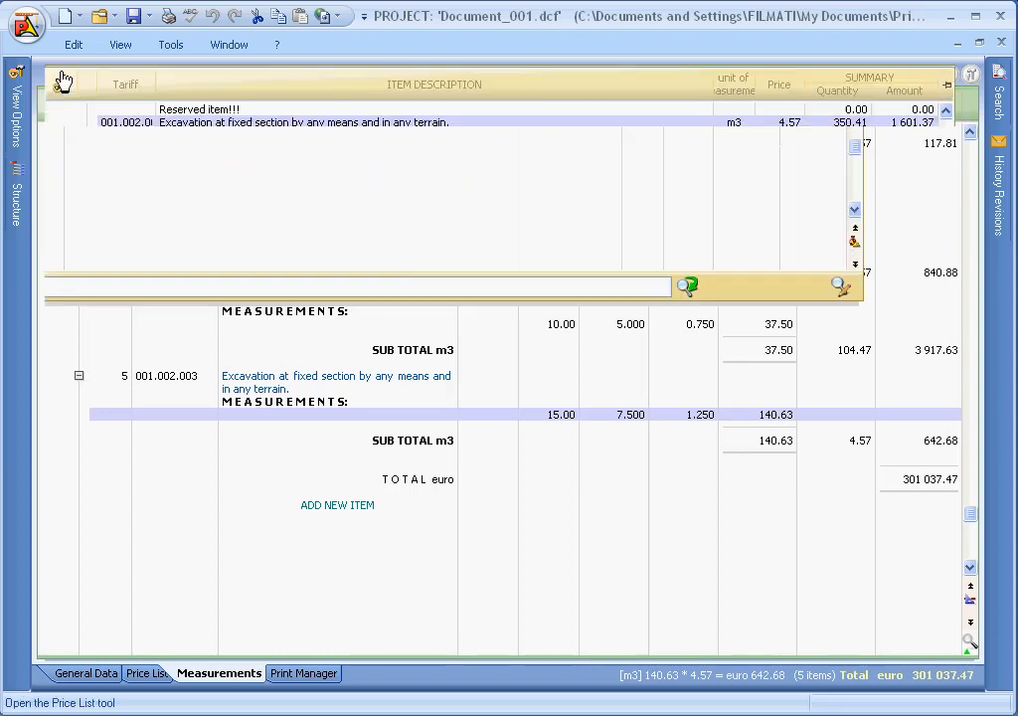